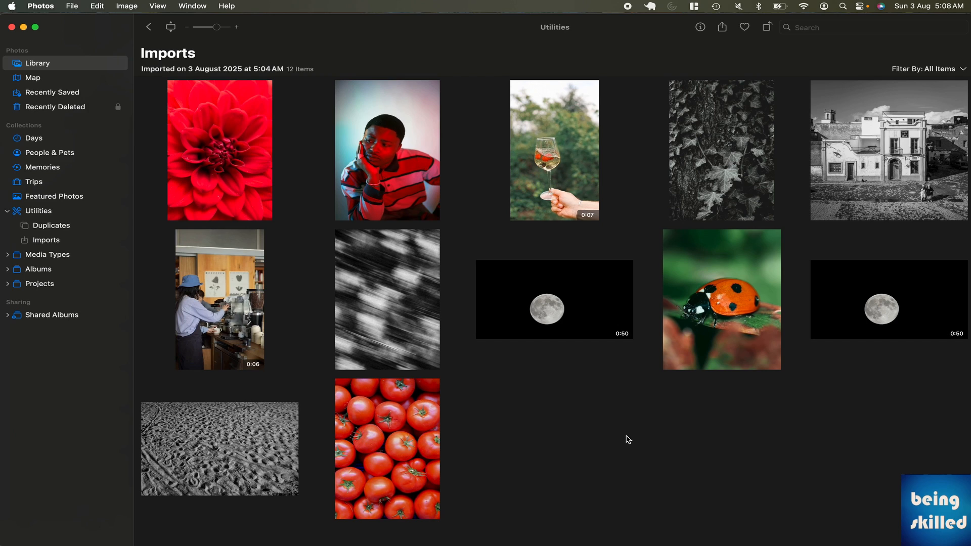
click(79, 5)
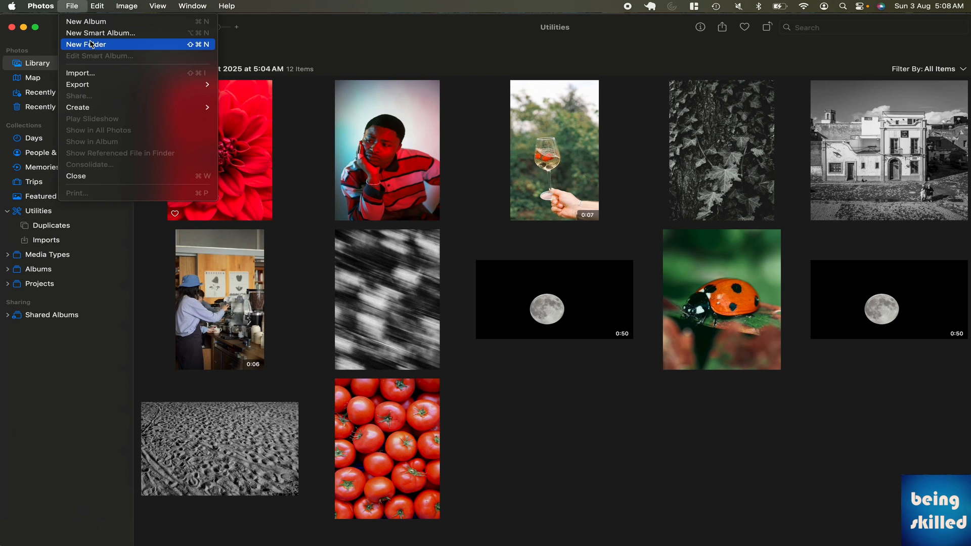
click(441, 131)
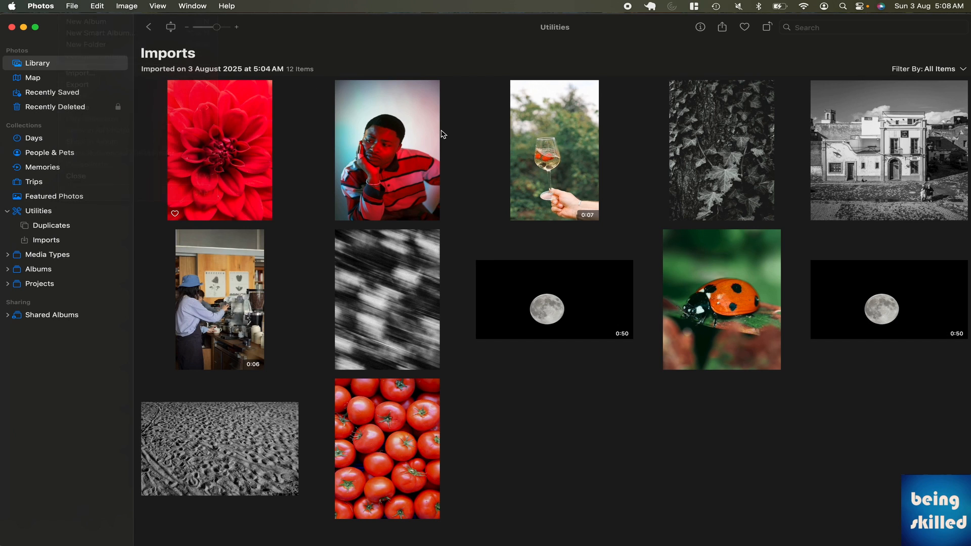
- Add the keyword Red to both the red flower photo and the tomatoes photo in Imports
click(236, 133)
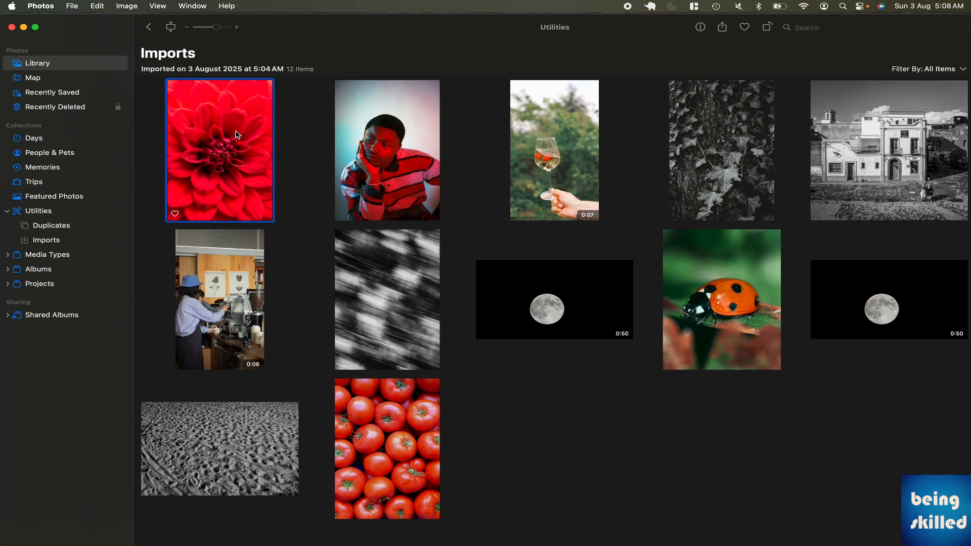
super+click(380, 386)
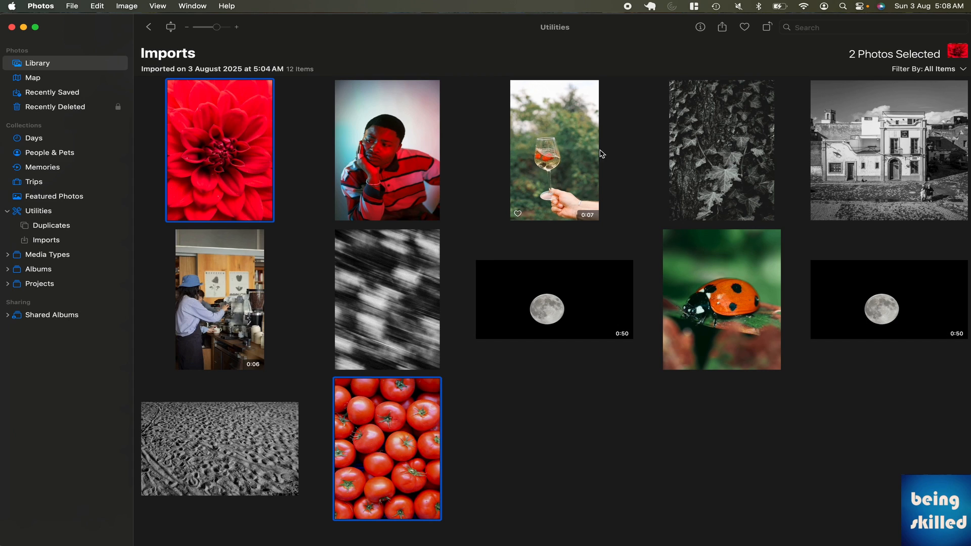
click(701, 28)
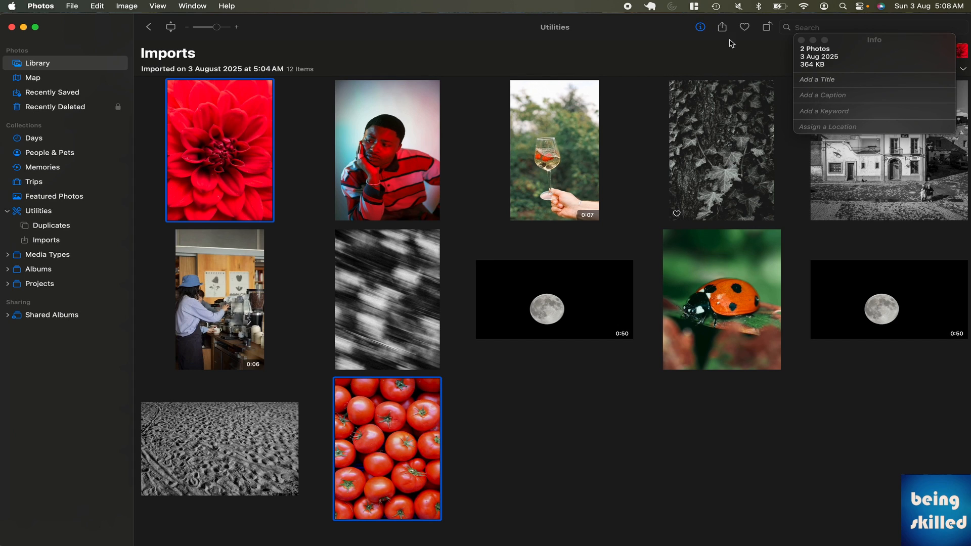
click(837, 118)
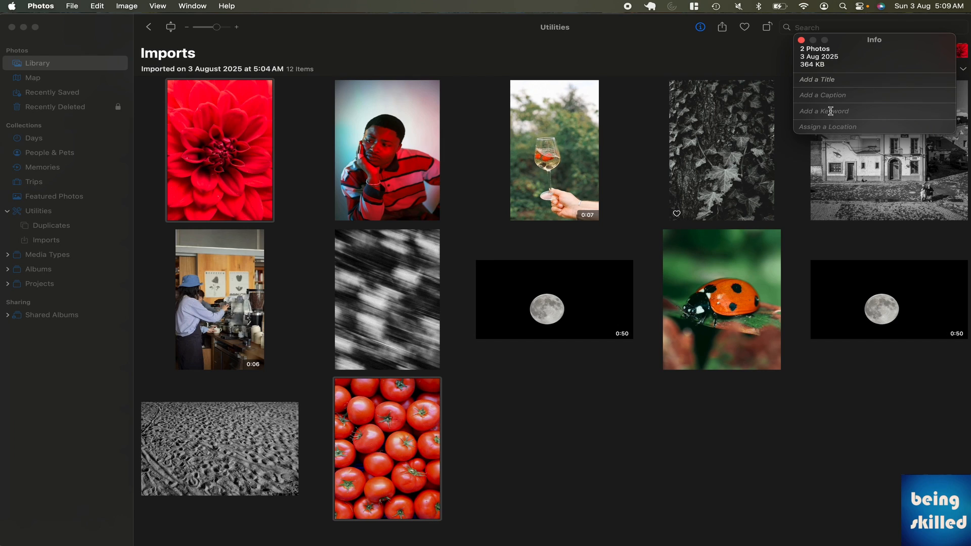
mouse_move(381, 443)
click(819, 112)
text(Red)
key(Return)
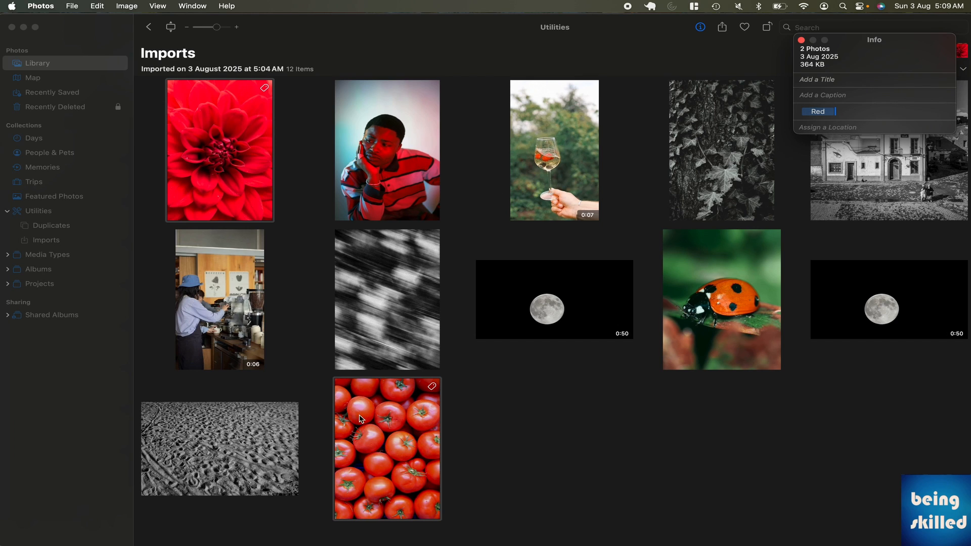
click(313, 229)
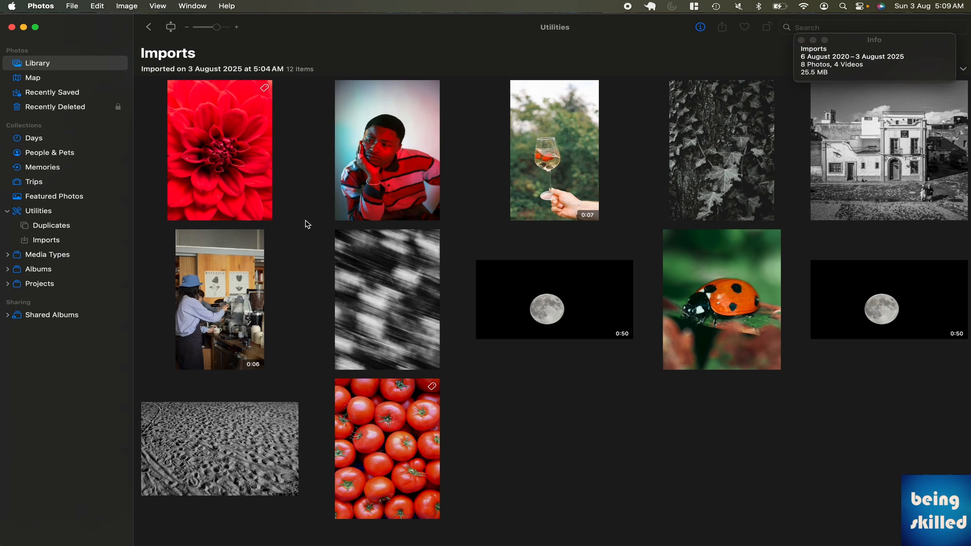
- Check the assigned keywords in the info of the red flower, tomatoes and blurred black-and-white photos
click(240, 182)
click(393, 413)
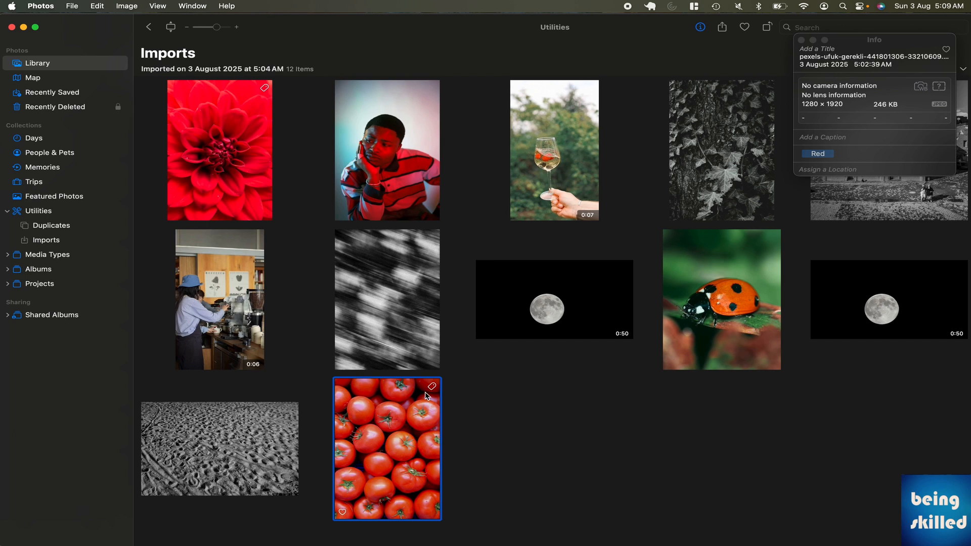
key(Up)
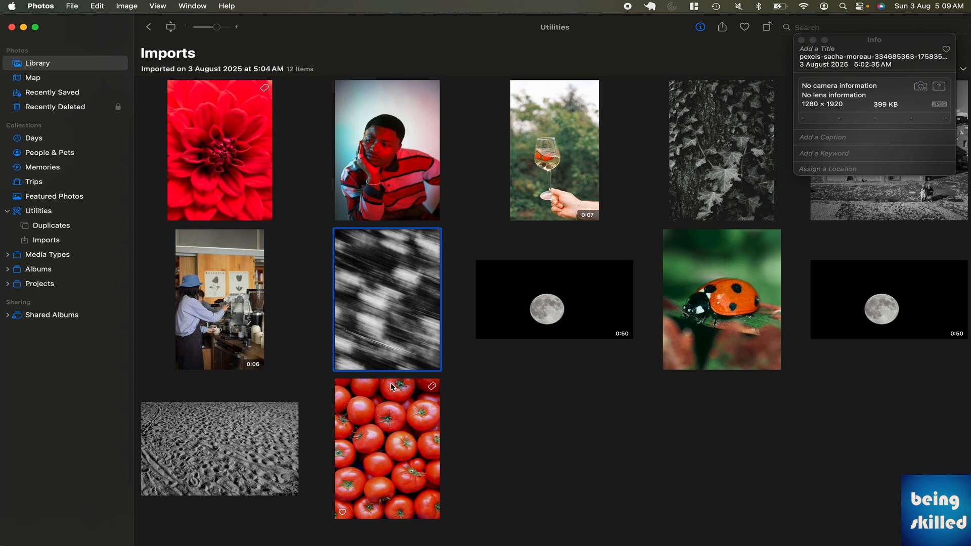
key(Down)
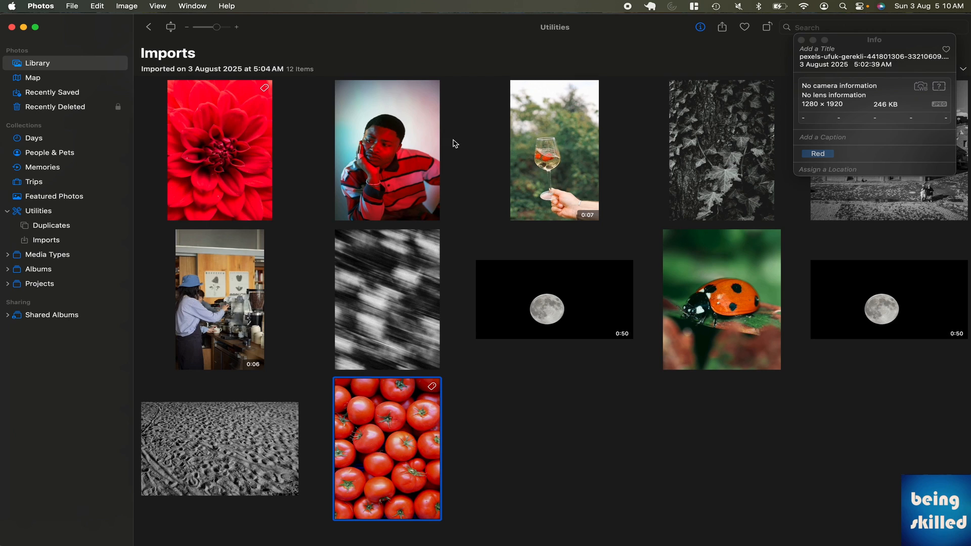
- Add the keyword Grey to the portrait in the striped shirt, the blurred black-and-white photo and the dark ivy photo together
click(427, 147)
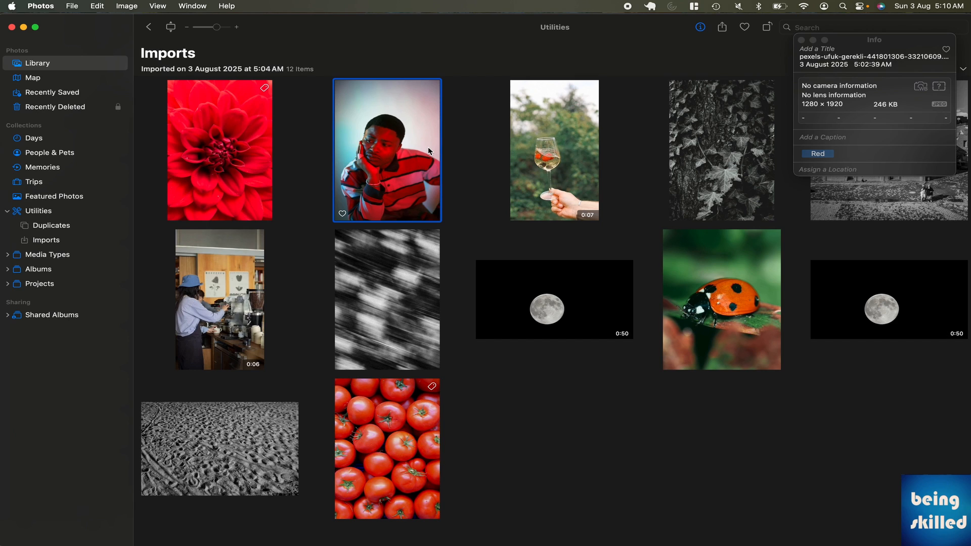
super+click(402, 263)
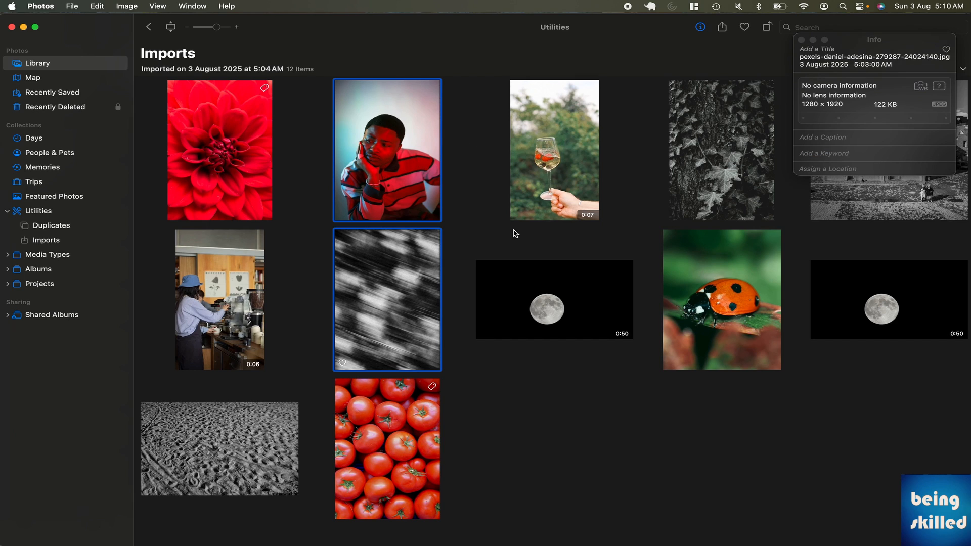
super+click(689, 157)
click(828, 111)
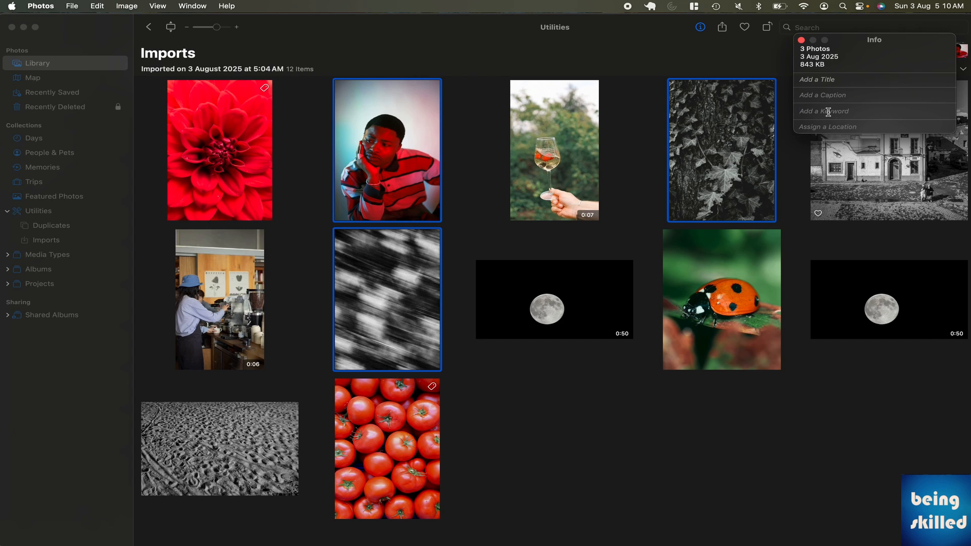
text(Gre)
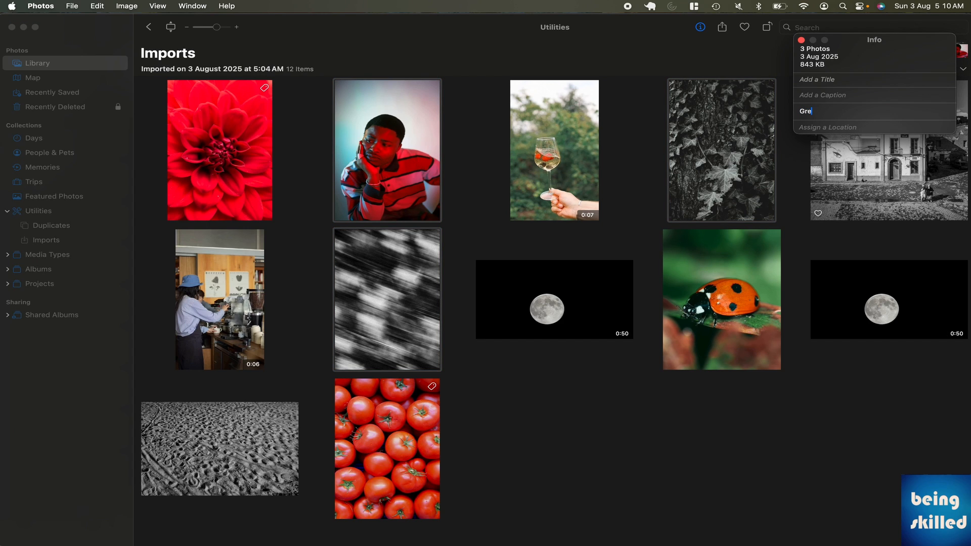
text(y)
key(Return)
click(805, 179)
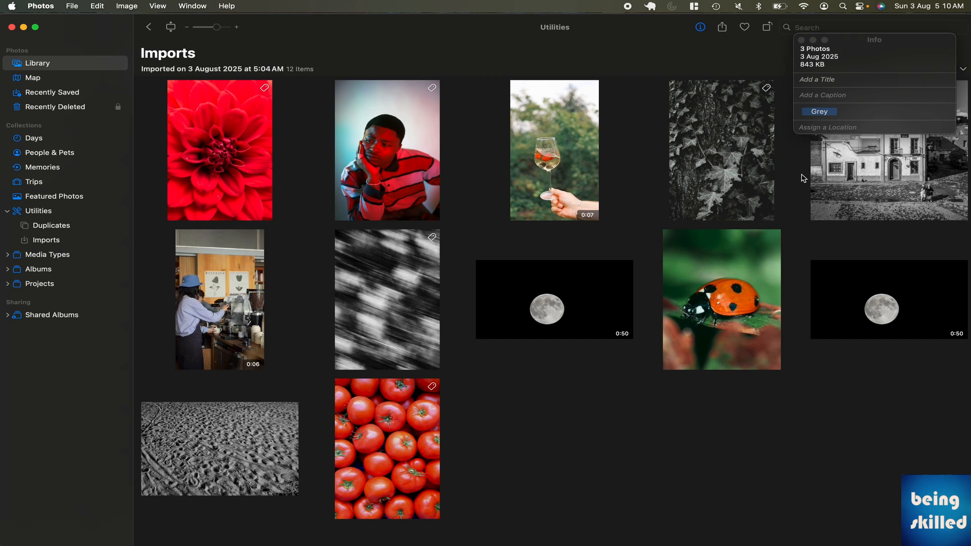
- Add the keywords 2025, UK and Fine images to the wine glass video, the moon video beside the ladybird, the ivy photo and the ladybird photo
click(585, 169)
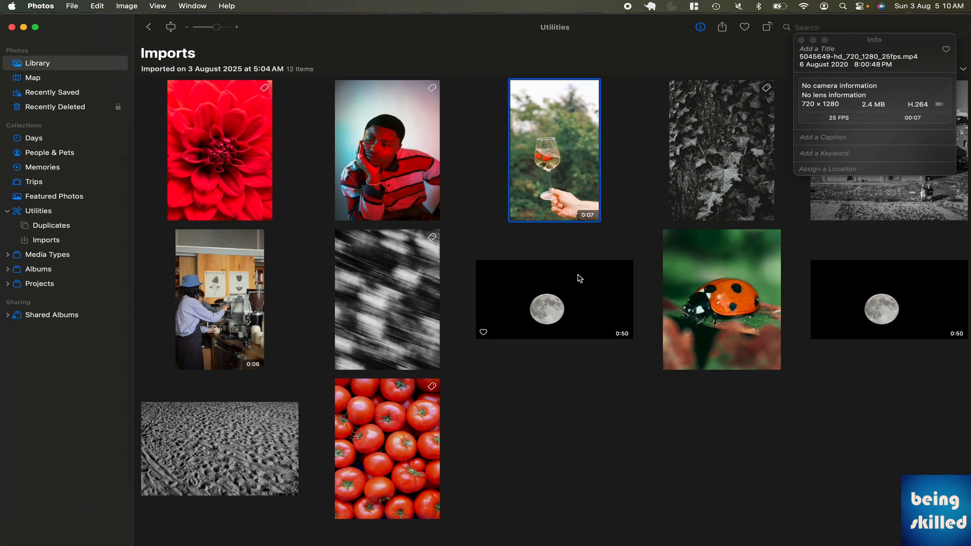
super+click(572, 289)
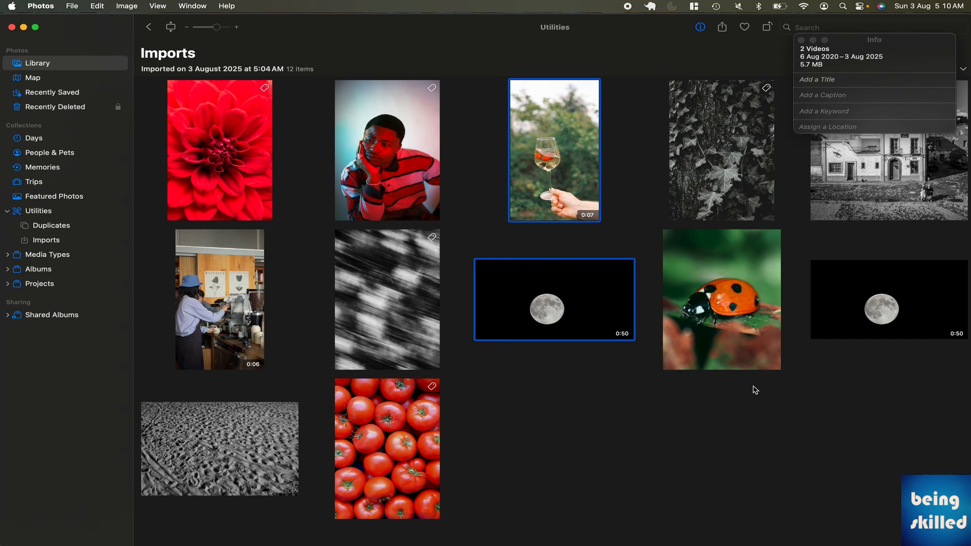
drag(777, 428, 548, 177)
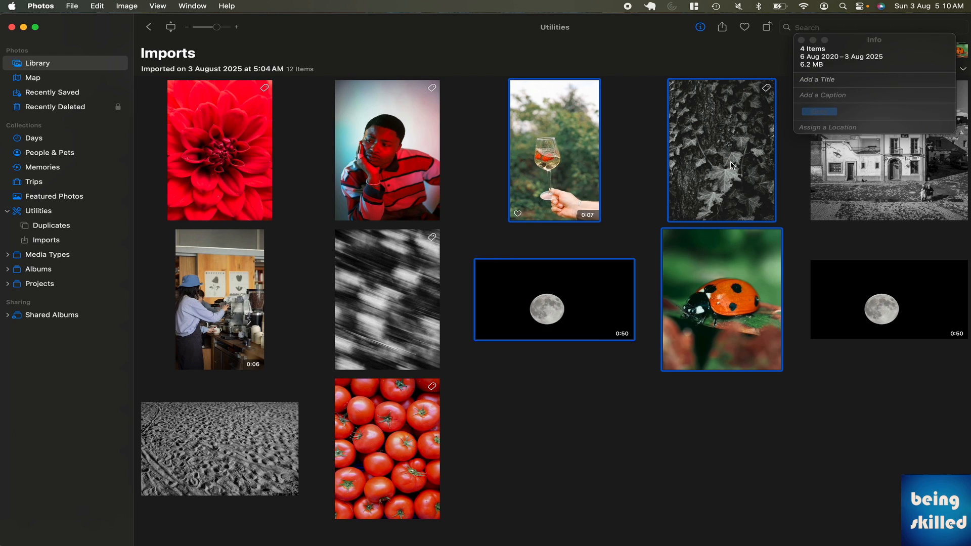
click(857, 111)
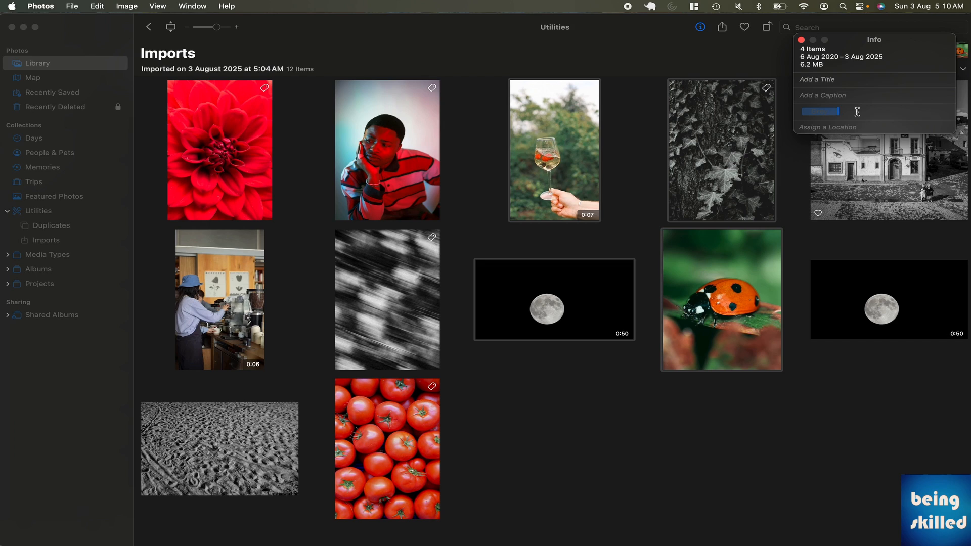
text(2025)
key(Return)
text(UK)
key(Return)
text(Fine images)
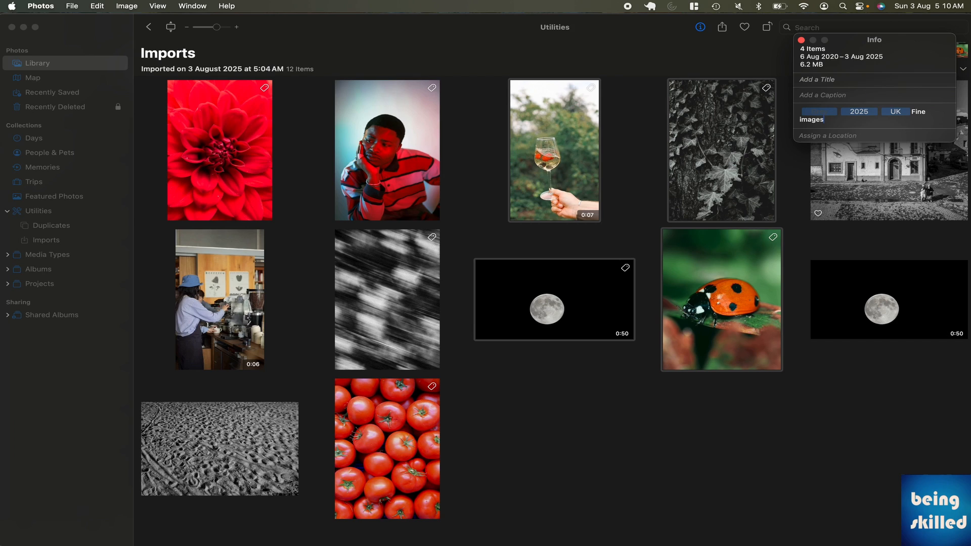
key(Return)
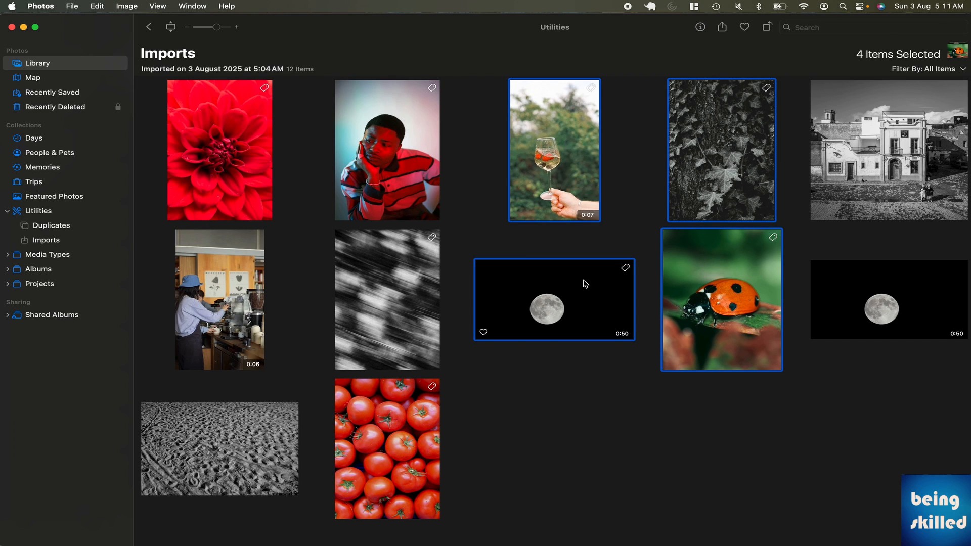
click(522, 390)
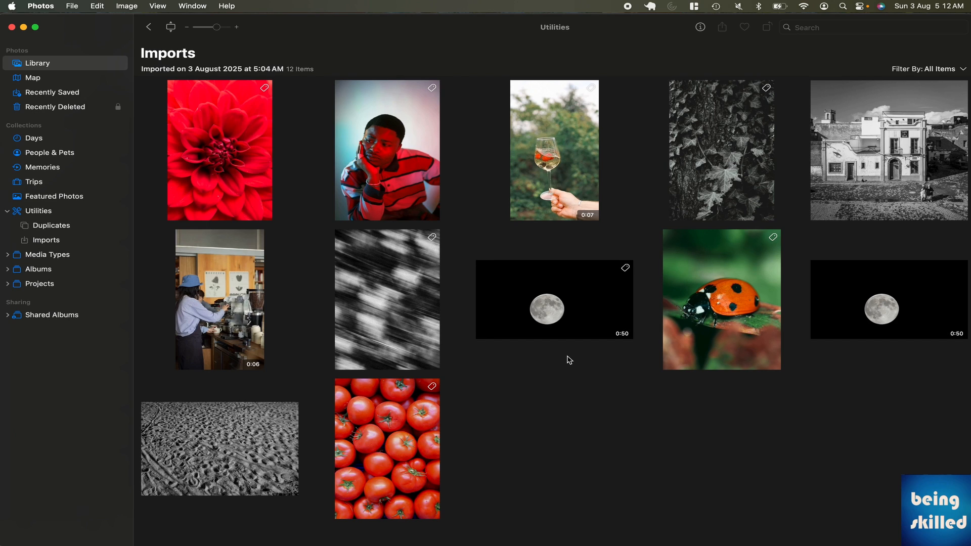
click(70, 6)
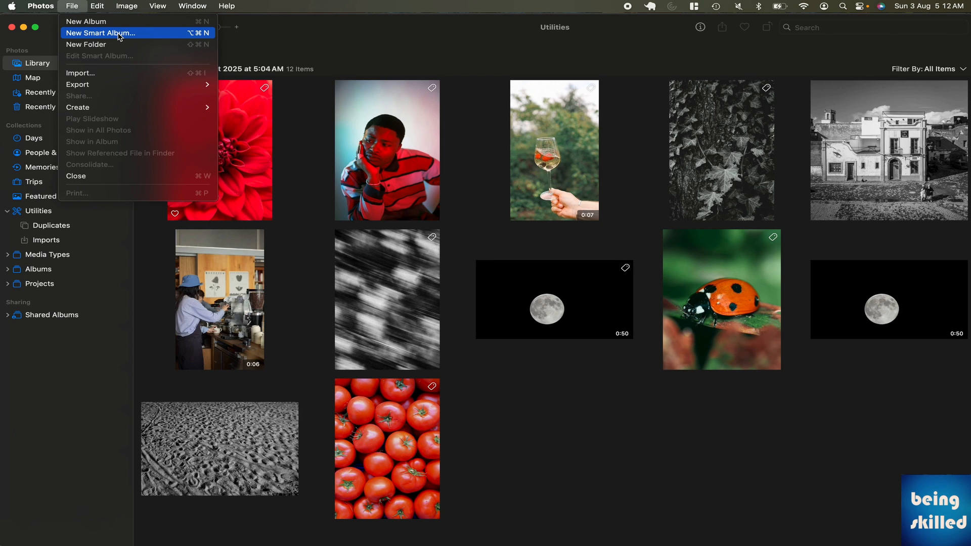
click(286, 6)
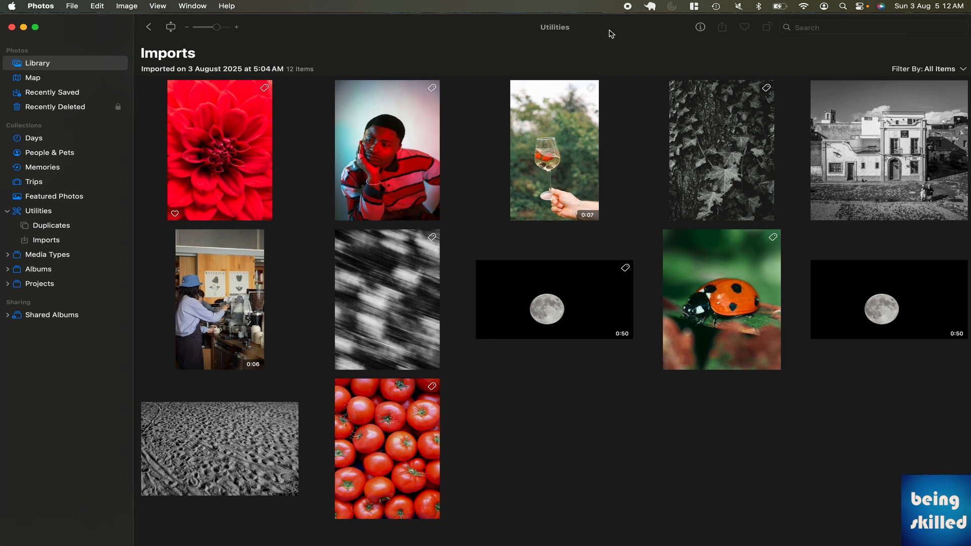